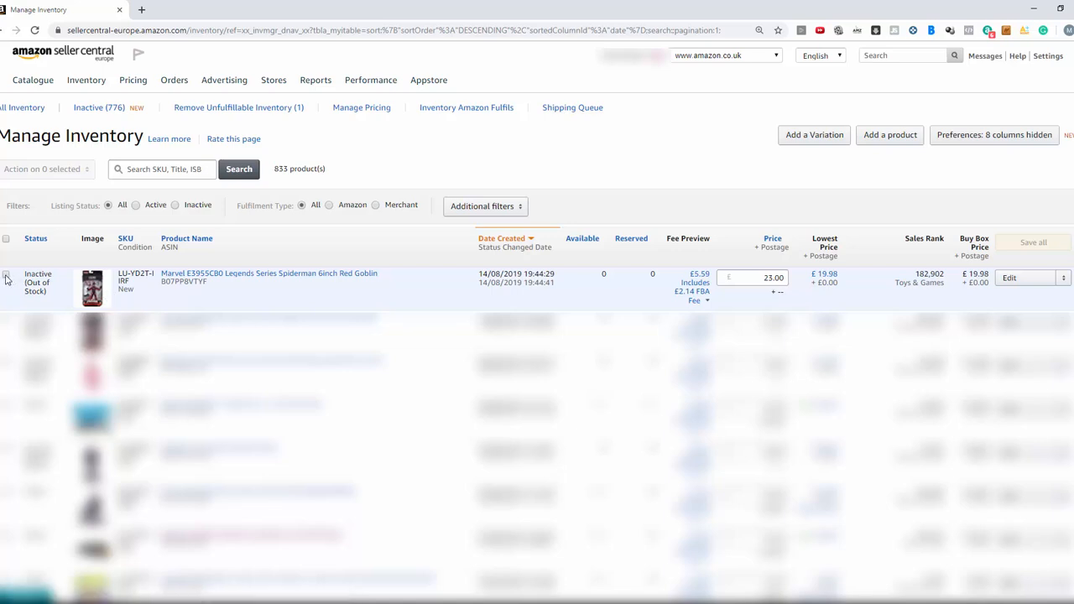
Start a Send/Replenish inventory request for the Marvel Spiderman Red Goblin listing and continue with a new shipping plan of individual products
click(6, 275)
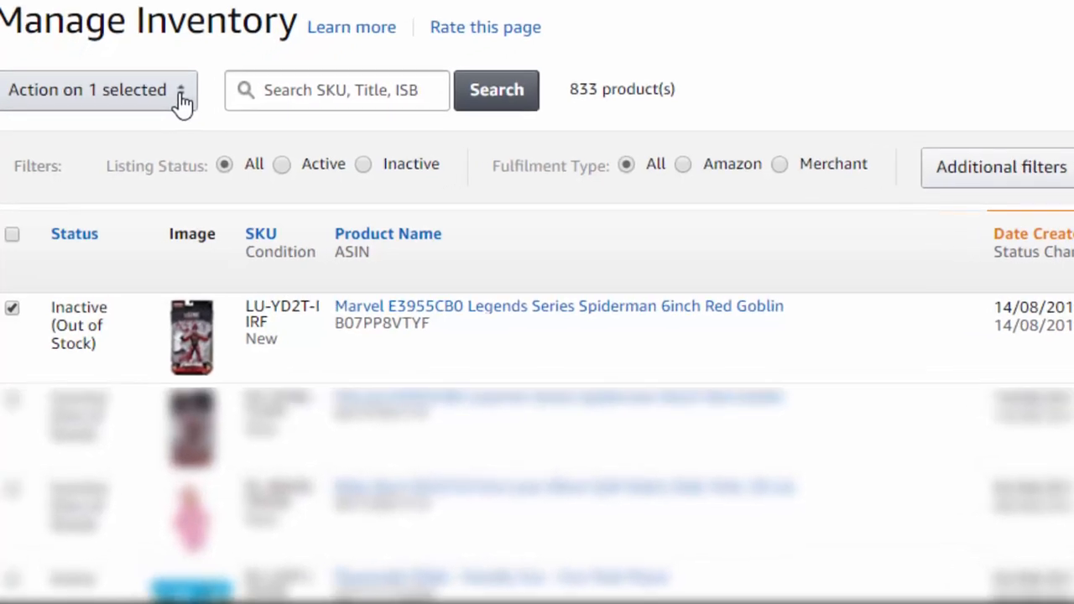
click(165, 108)
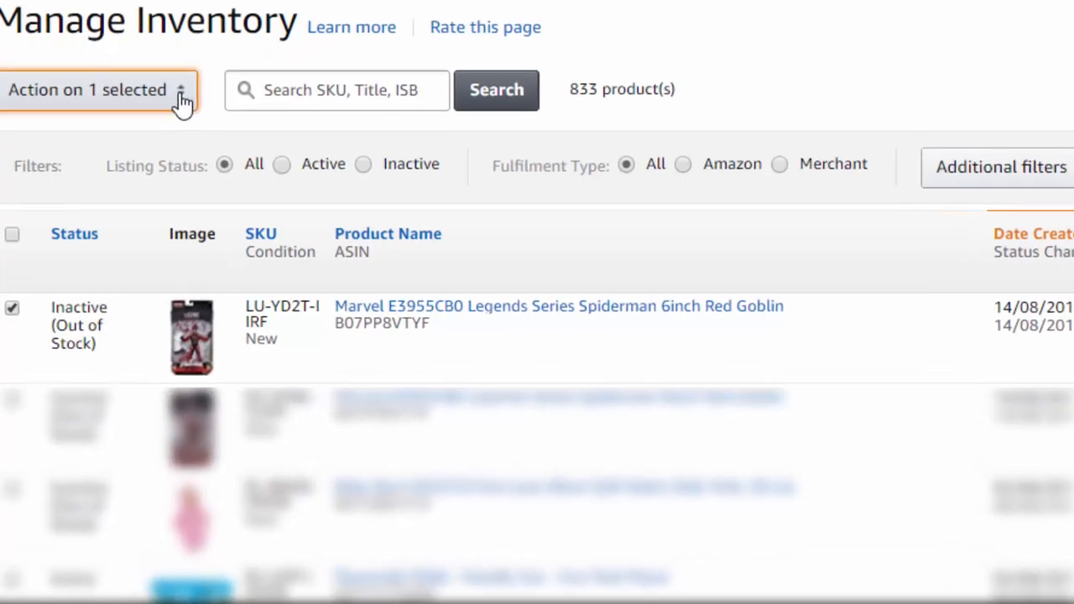
click(181, 99)
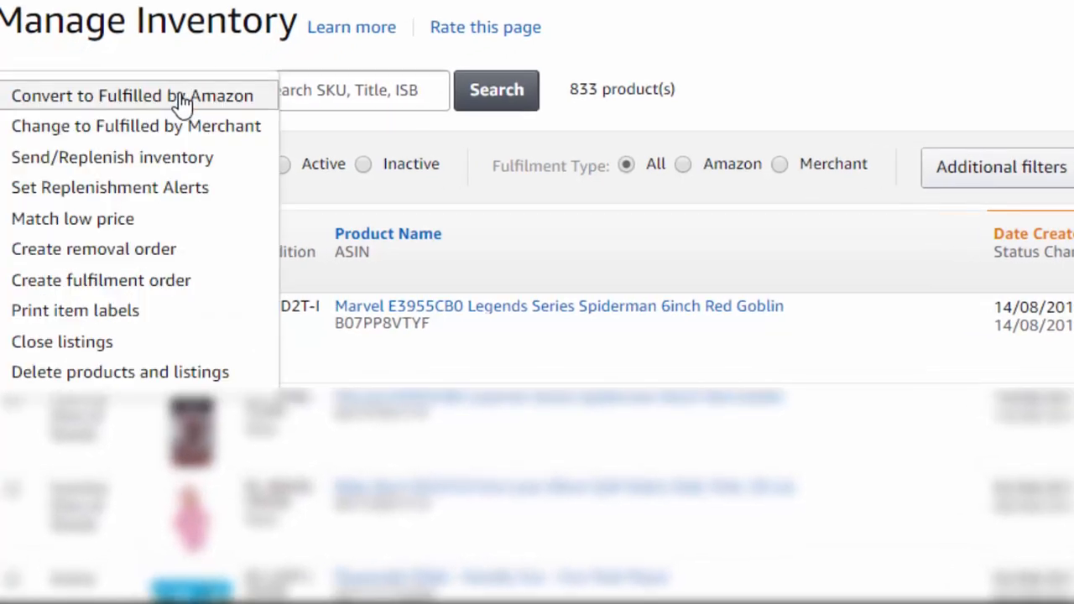
click(156, 165)
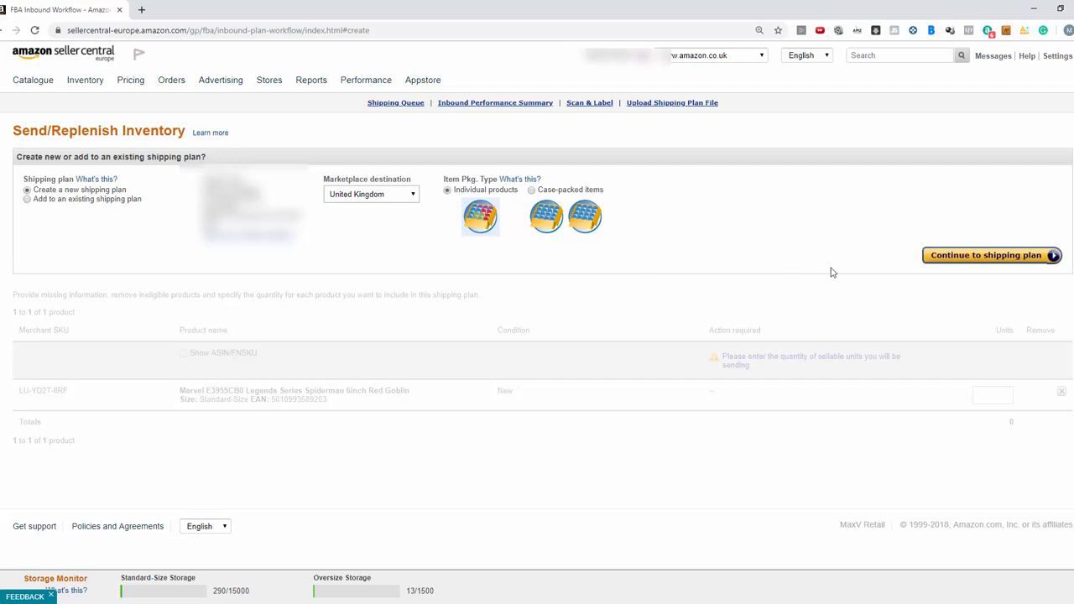
click(988, 256)
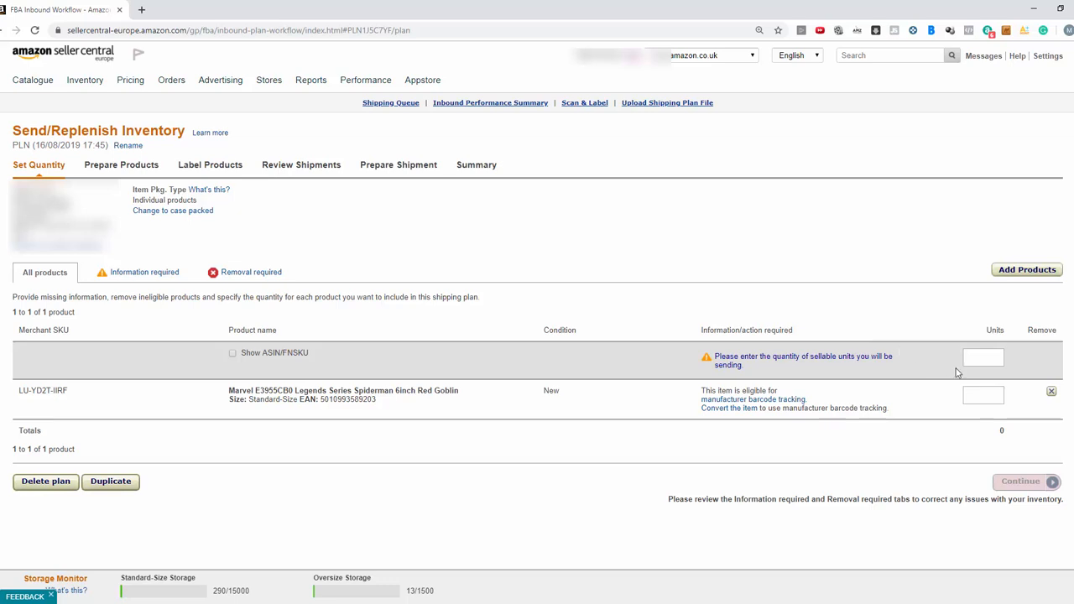
Set the shipment quantity to 10 units and continue past product preparation to the labelling stage
click(994, 398)
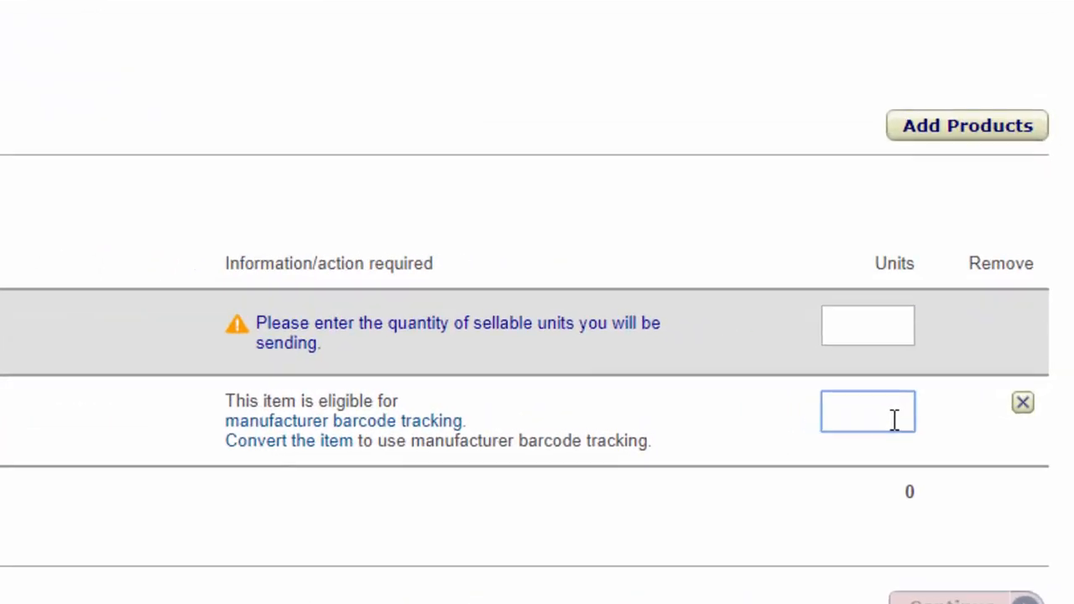
text(10)
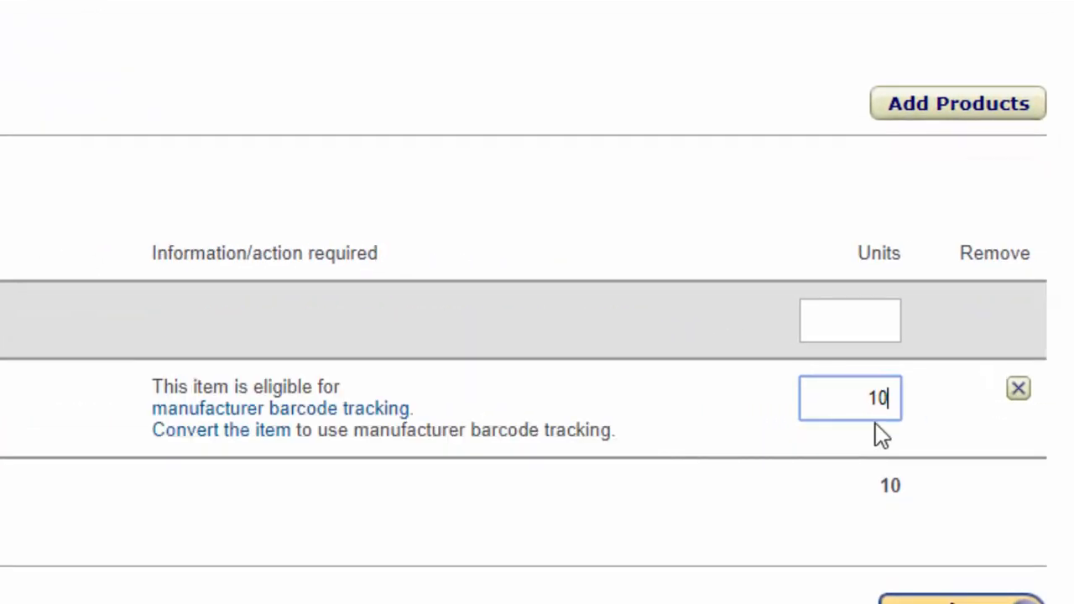
click(875, 423)
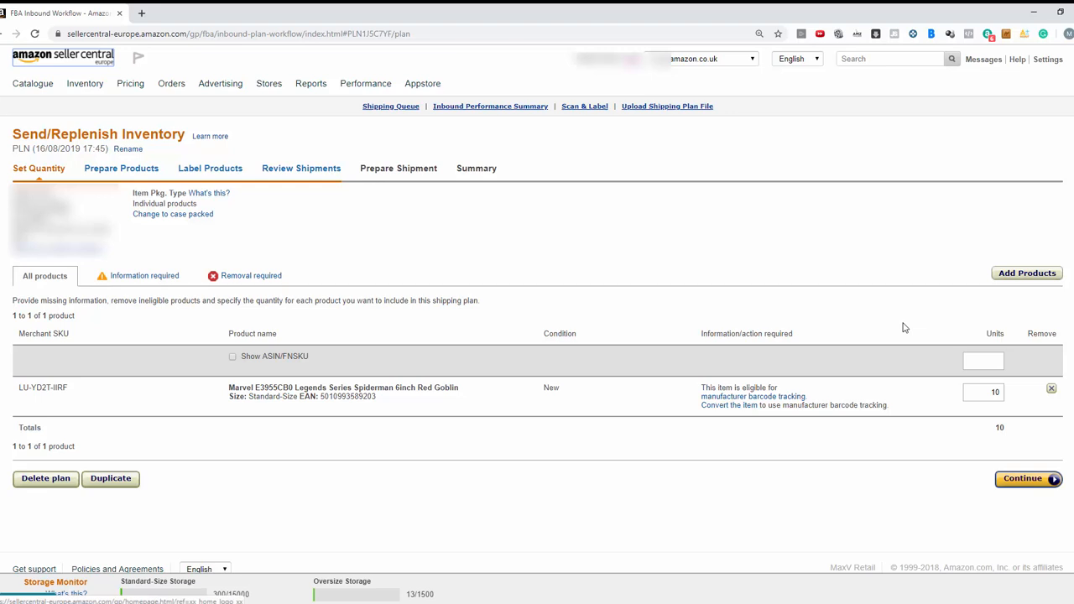
click(1028, 480)
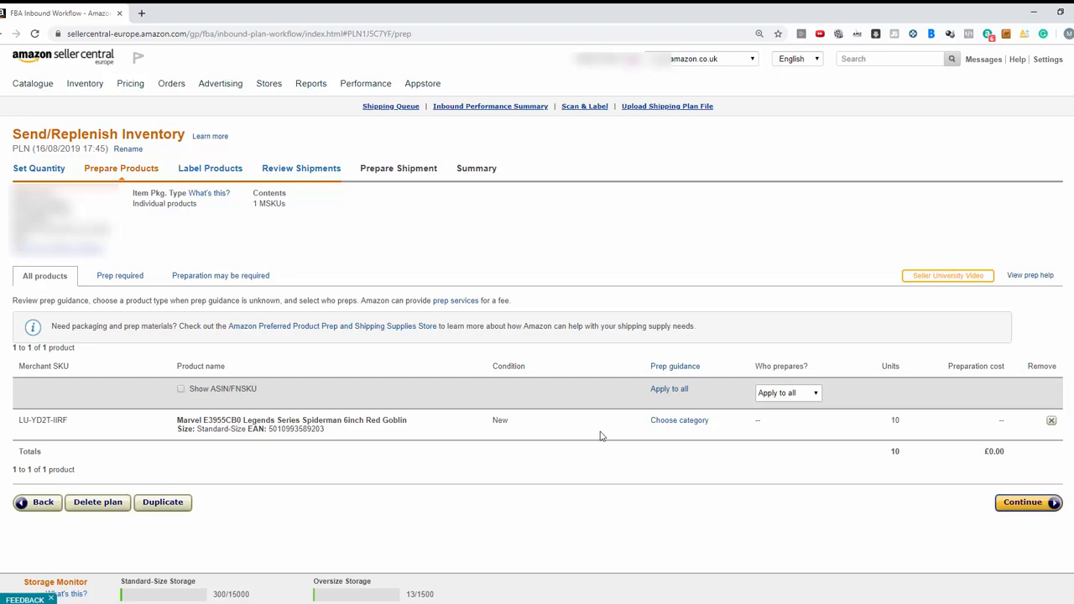
click(1026, 503)
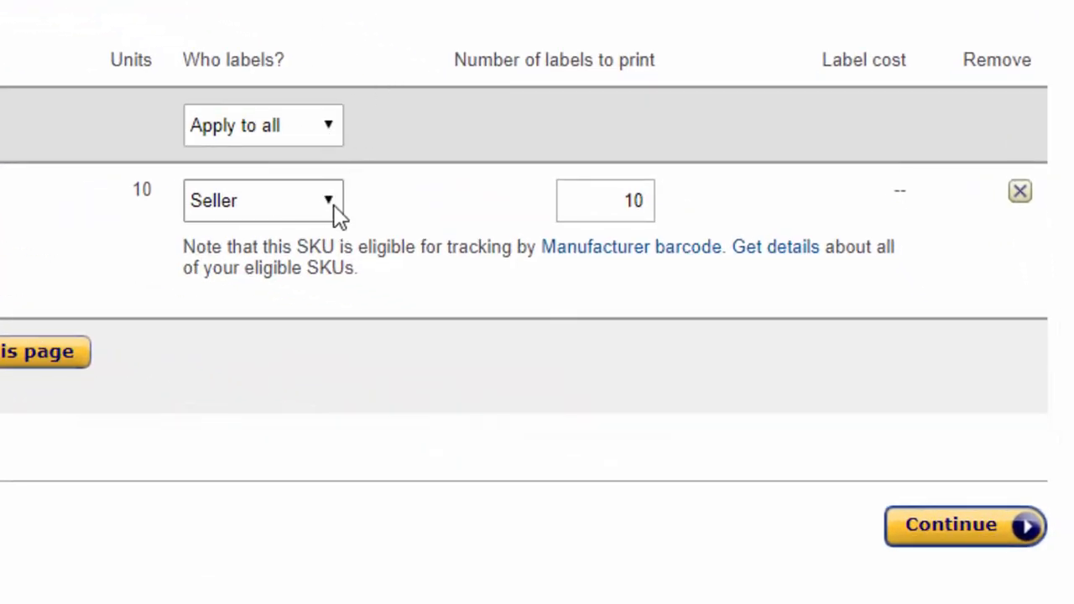
Generate the seller-applied item labels as 27-up labels 63.5 mm x 29.6 mm on A4 and save the products PDF
click(324, 210)
click(318, 210)
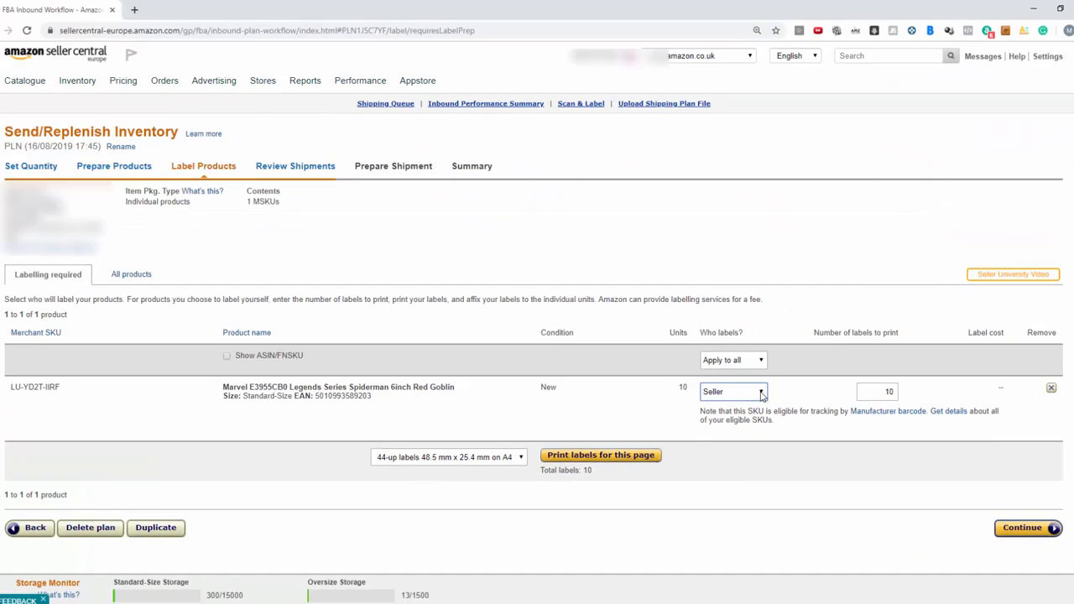
click(520, 458)
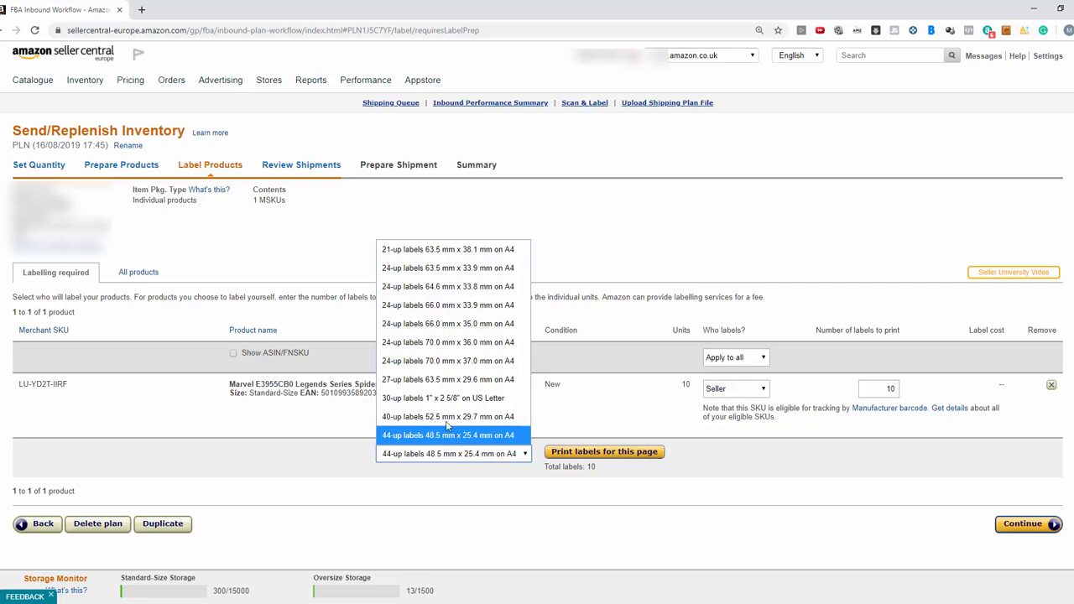
click(432, 382)
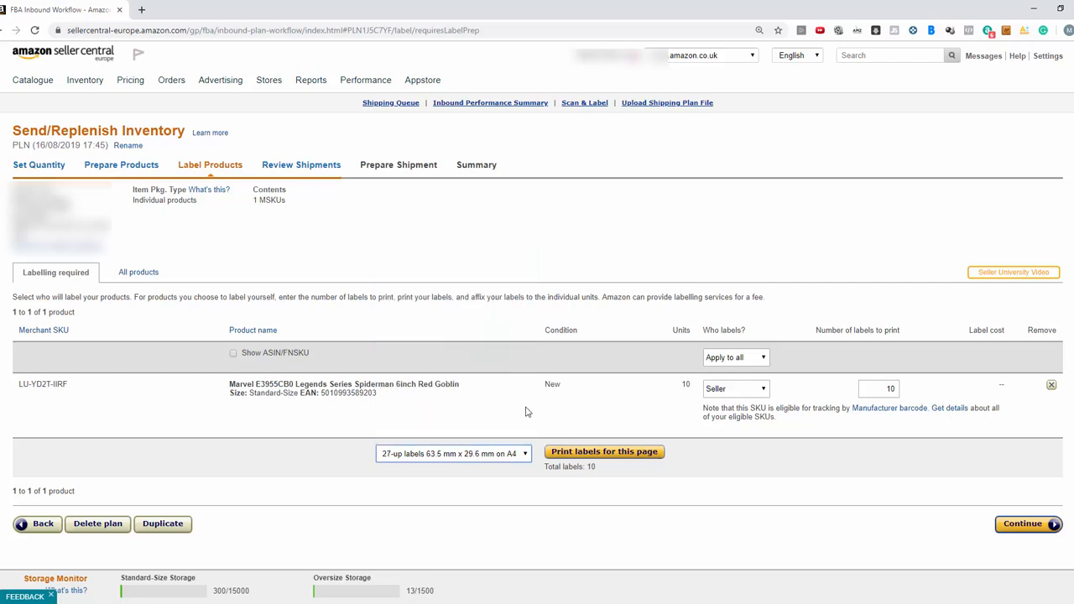
click(614, 454)
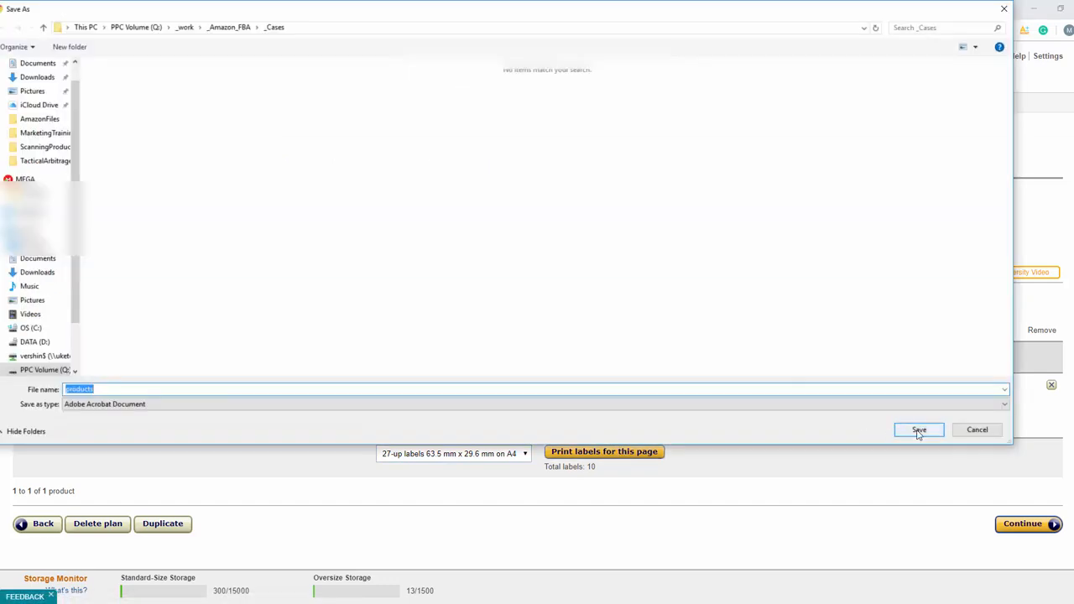
click(916, 433)
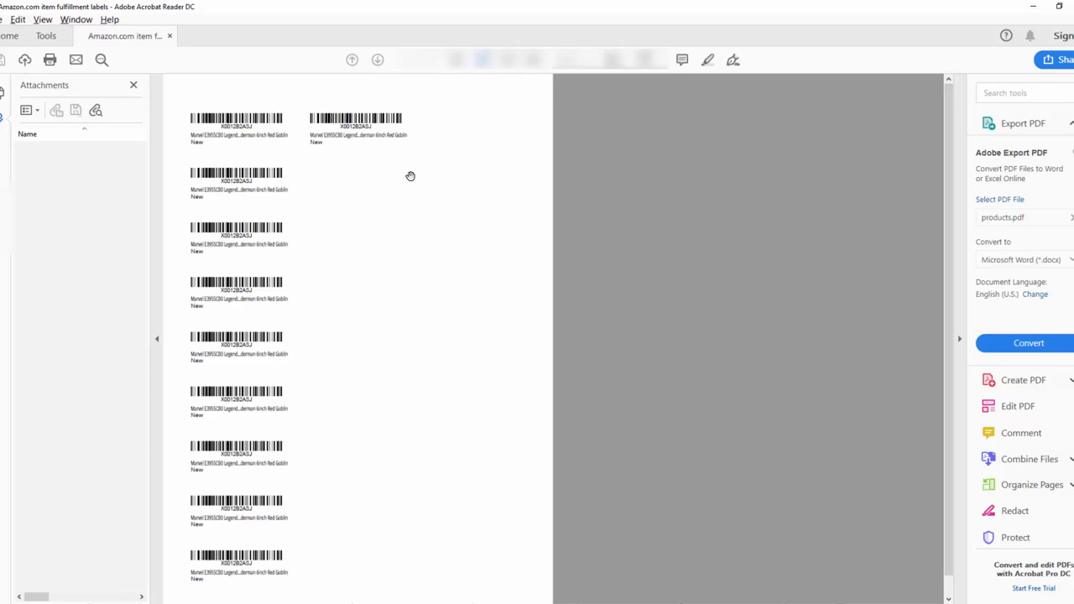
key(alt+Tab)
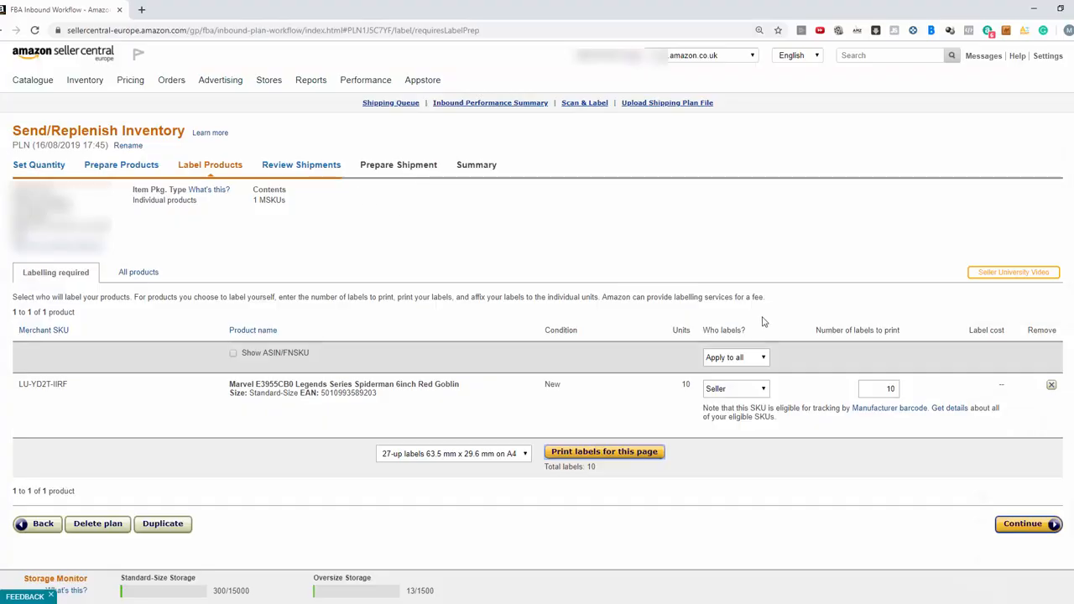
Approve the proposed shipment of the plan and start working on it
click(1025, 526)
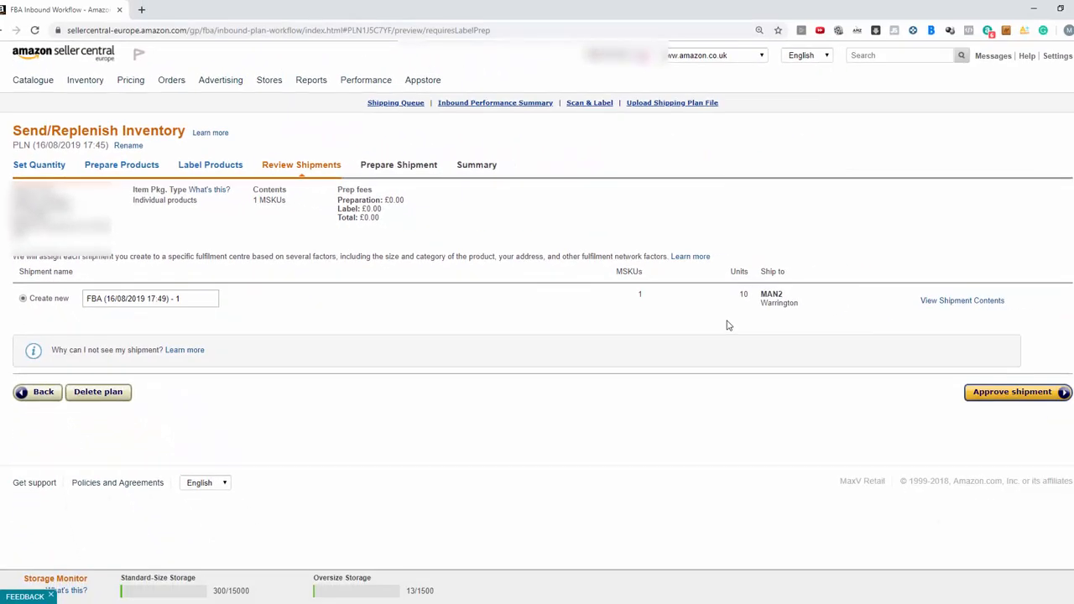
click(1032, 397)
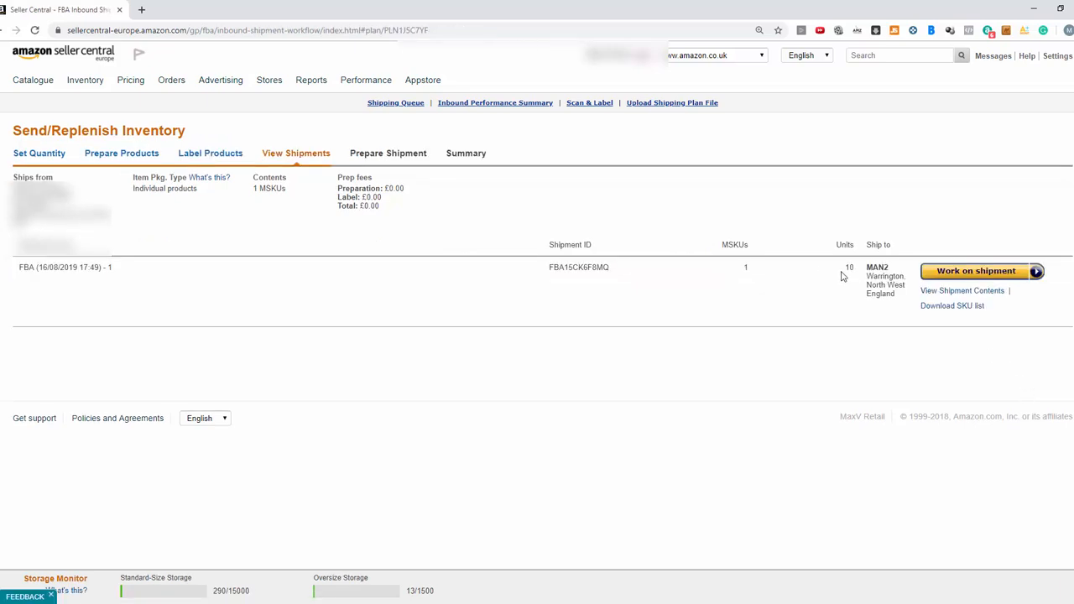
click(976, 272)
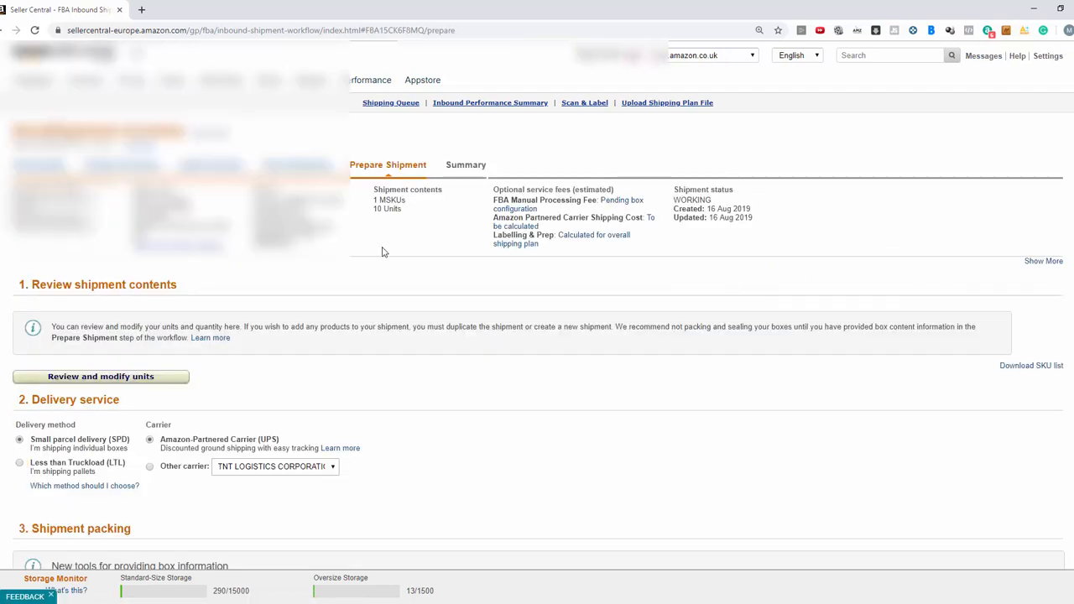
Review the shipment's units and look through the other carriers offered for the delivery service
click(112, 379)
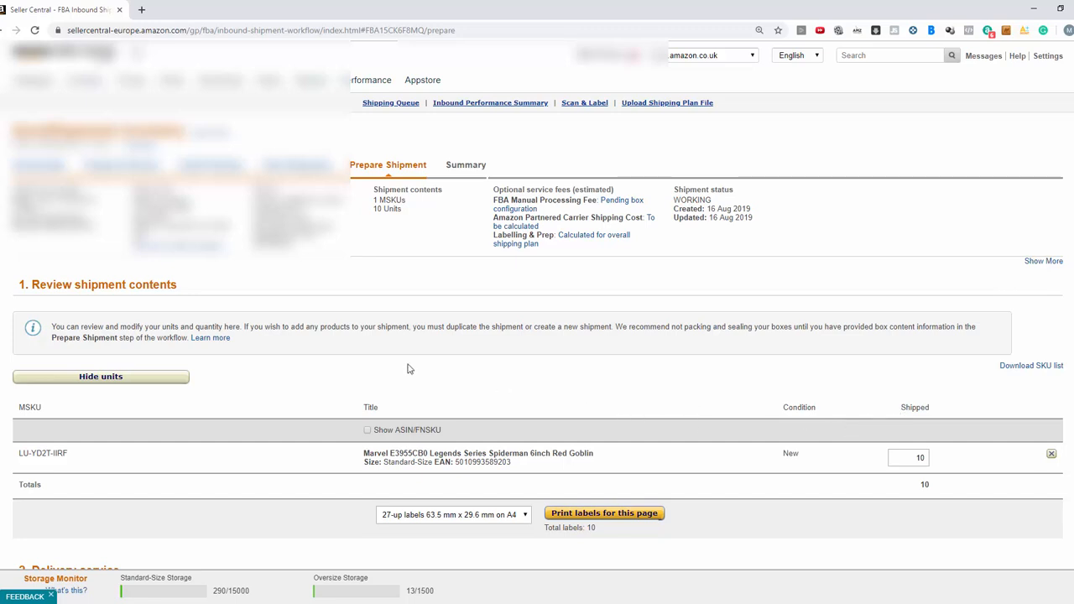
click(157, 383)
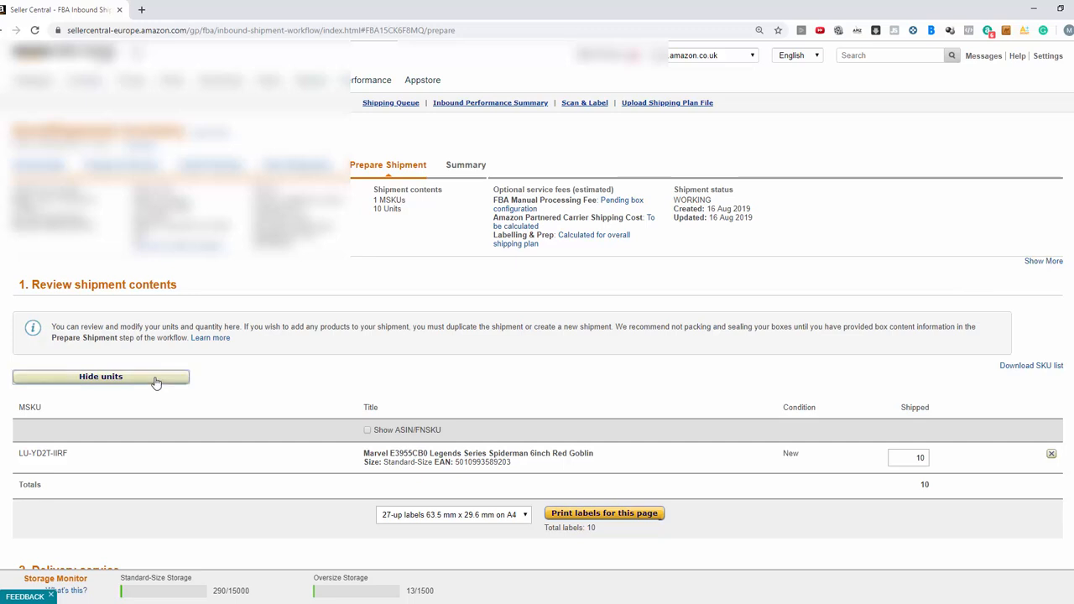
scroll(364, 317, down, 2)
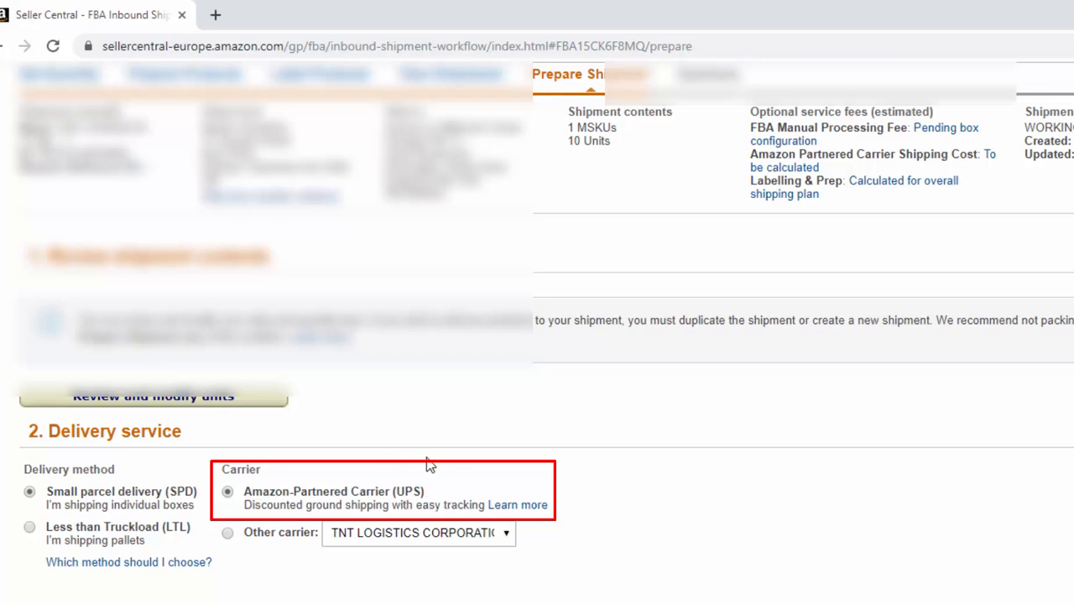
scroll(433, 458, down, 1)
click(505, 450)
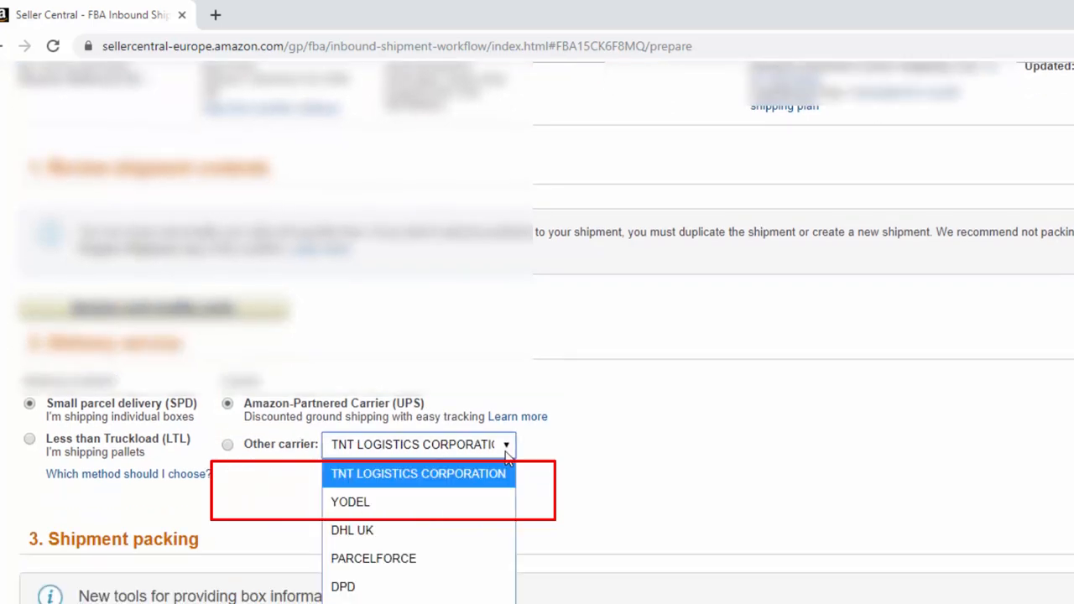
click(754, 392)
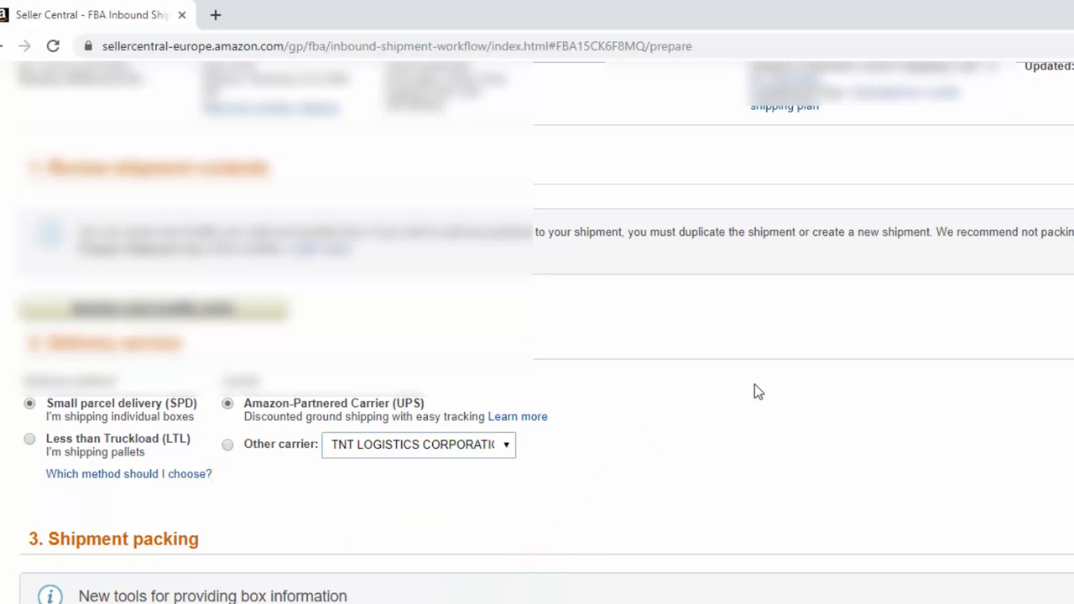
Set the shipment packing to Everything in one box
scroll(287, 406, down, 1)
scroll(288, 401, down, 2)
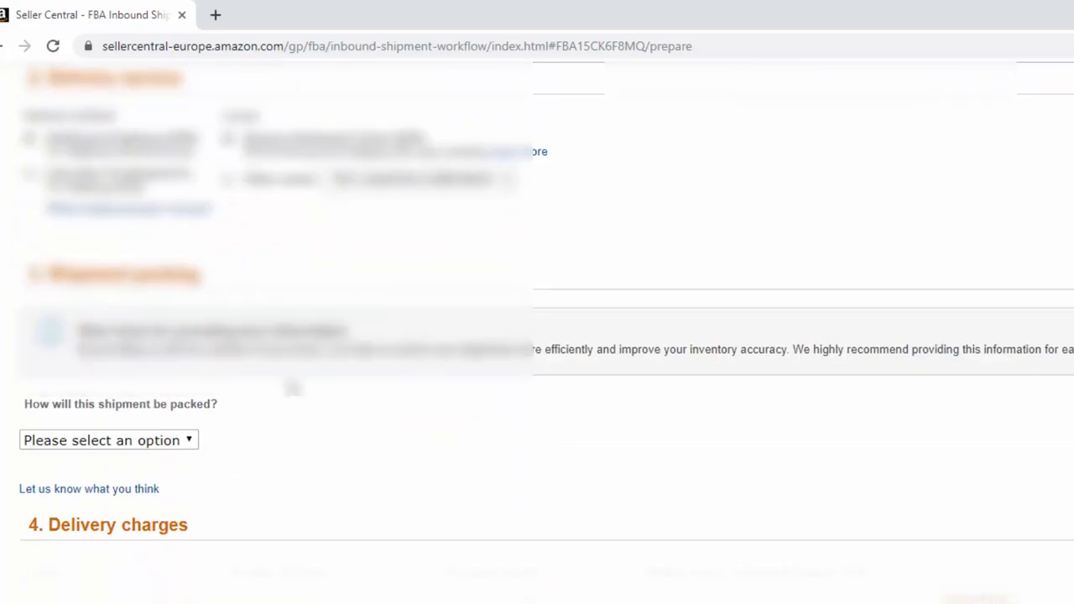
scroll(268, 356, down, 1)
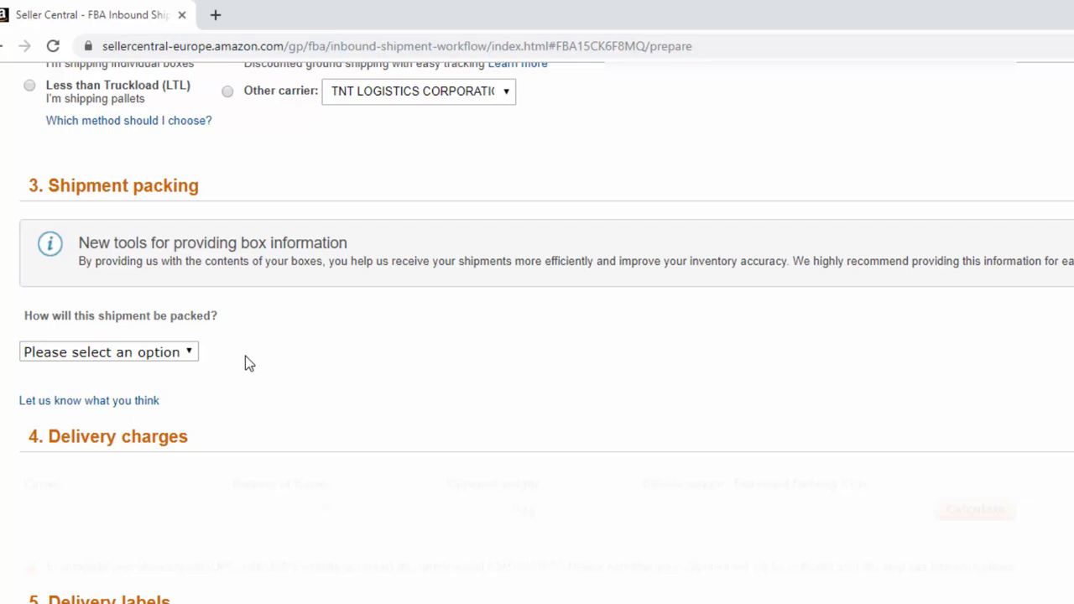
click(188, 355)
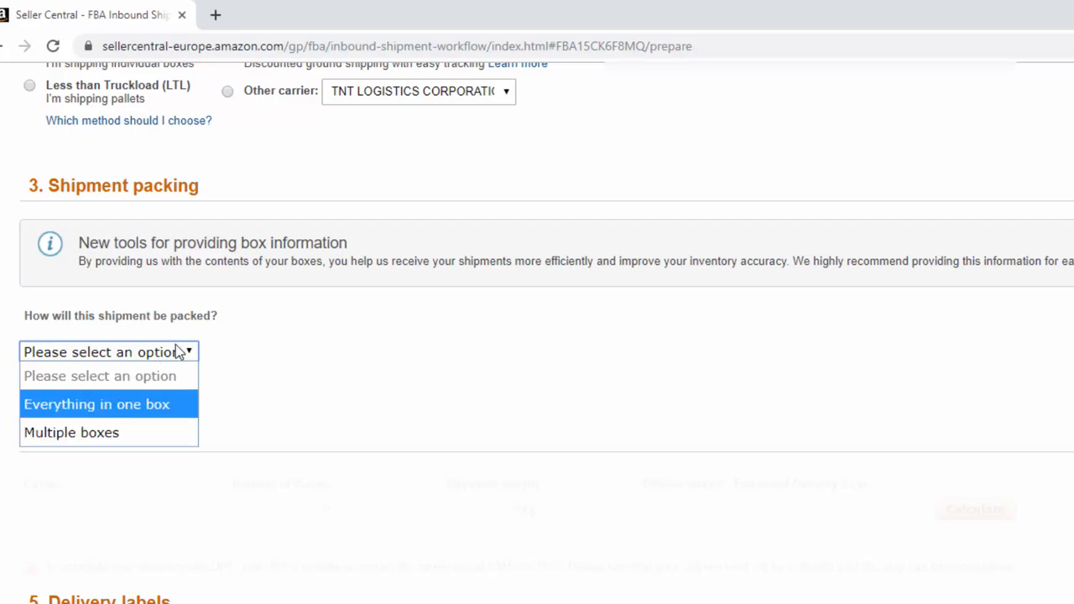
click(97, 403)
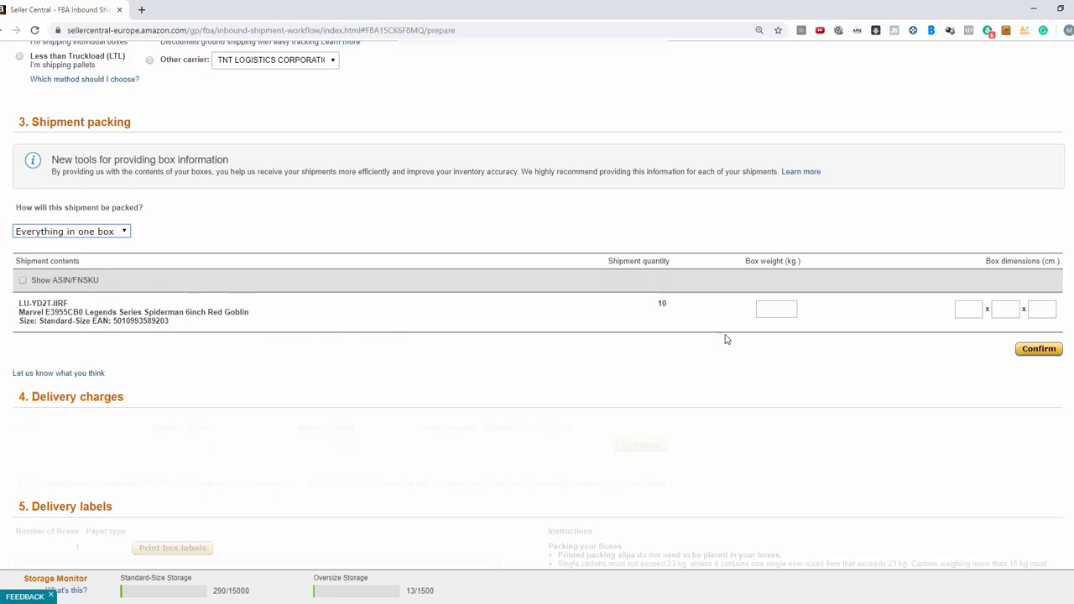
Enter a box weight of 5 kg and box dimensions of 50 x 45 x 45 cm, and confirm the box information
click(773, 309)
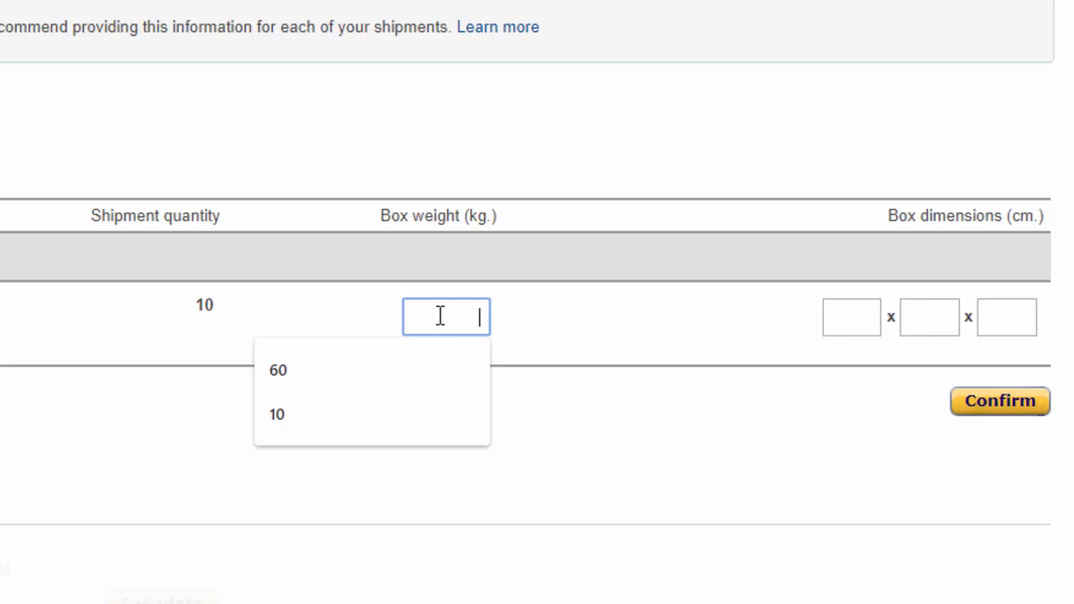
text(5)
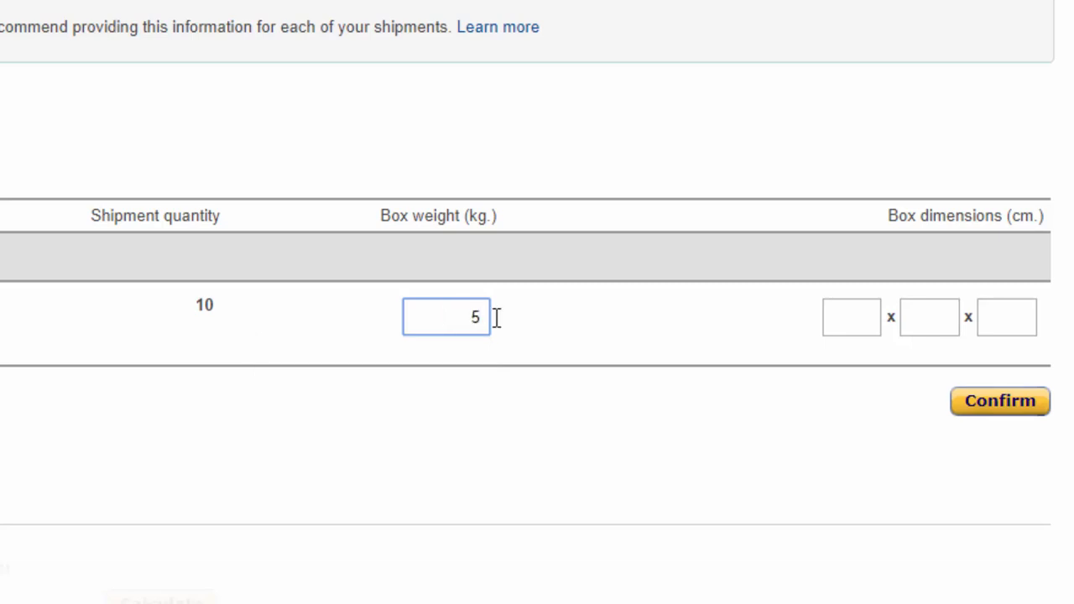
click(864, 323)
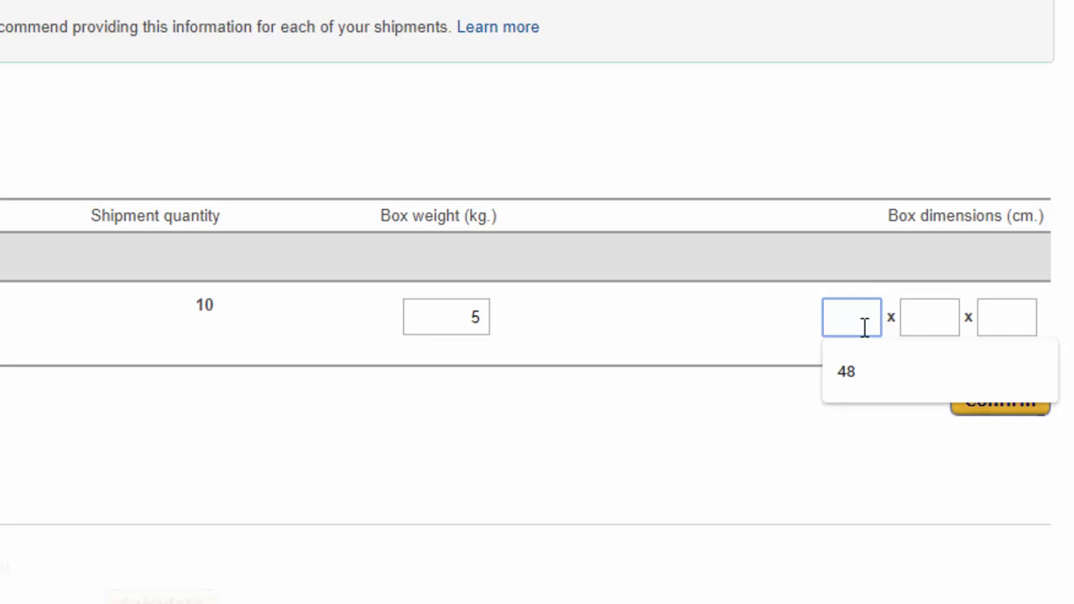
text(50)
key(Tab)
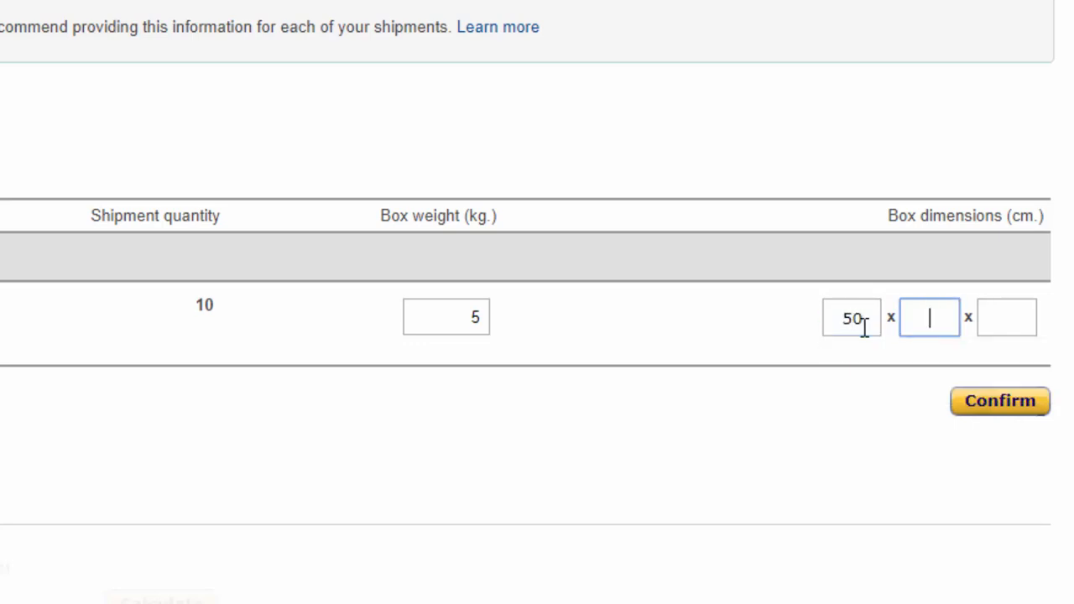
text(45)
key(Tab)
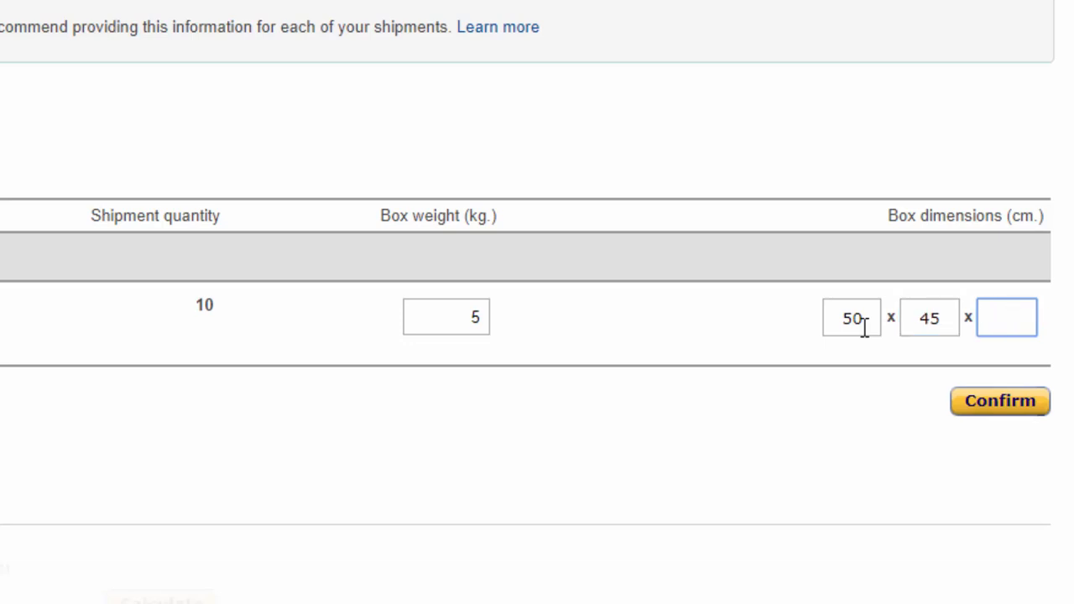
text(45)
click(996, 410)
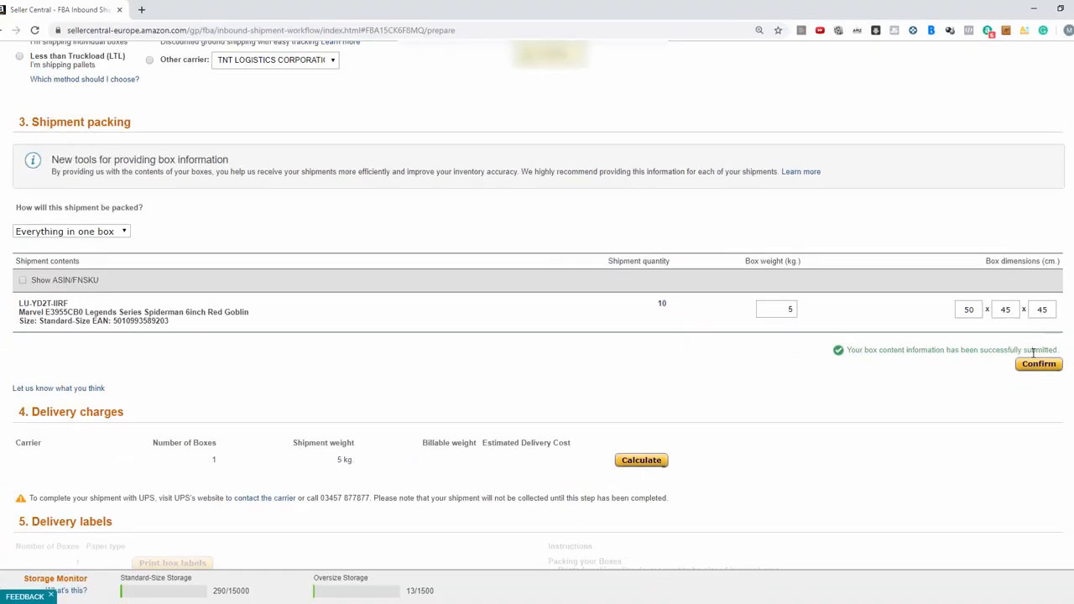
Calculate the delivery charges and agree to the UPS terms and conditions
scroll(688, 393, down, 1)
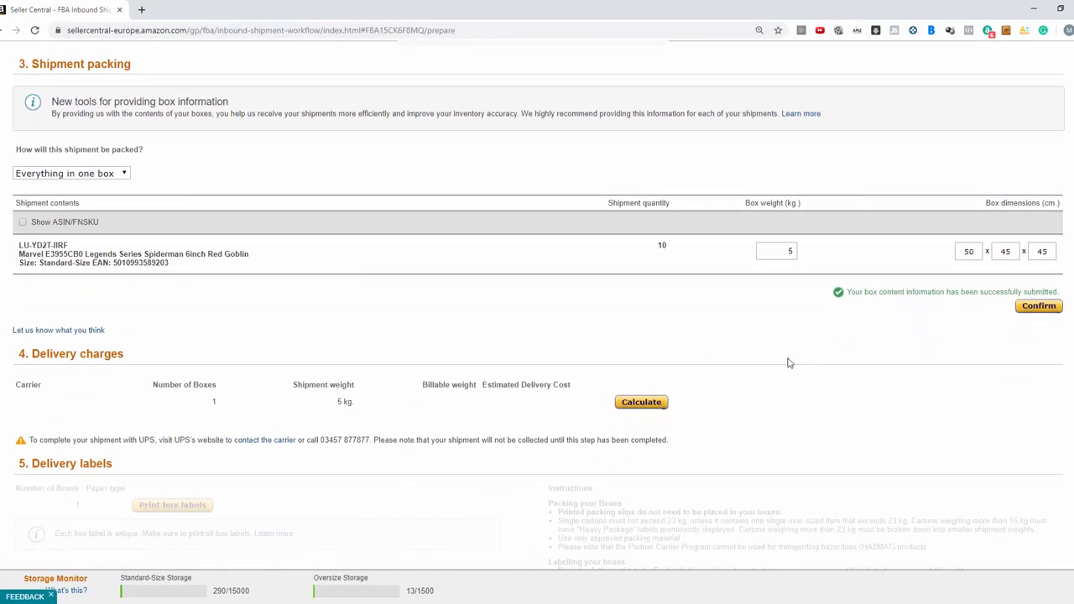
click(642, 404)
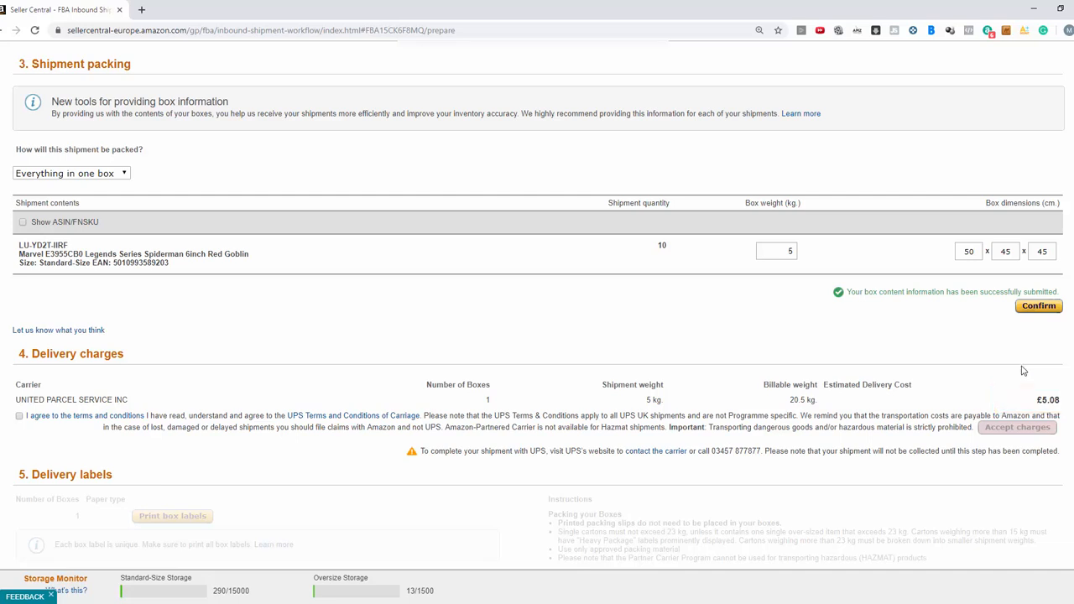
click(19, 416)
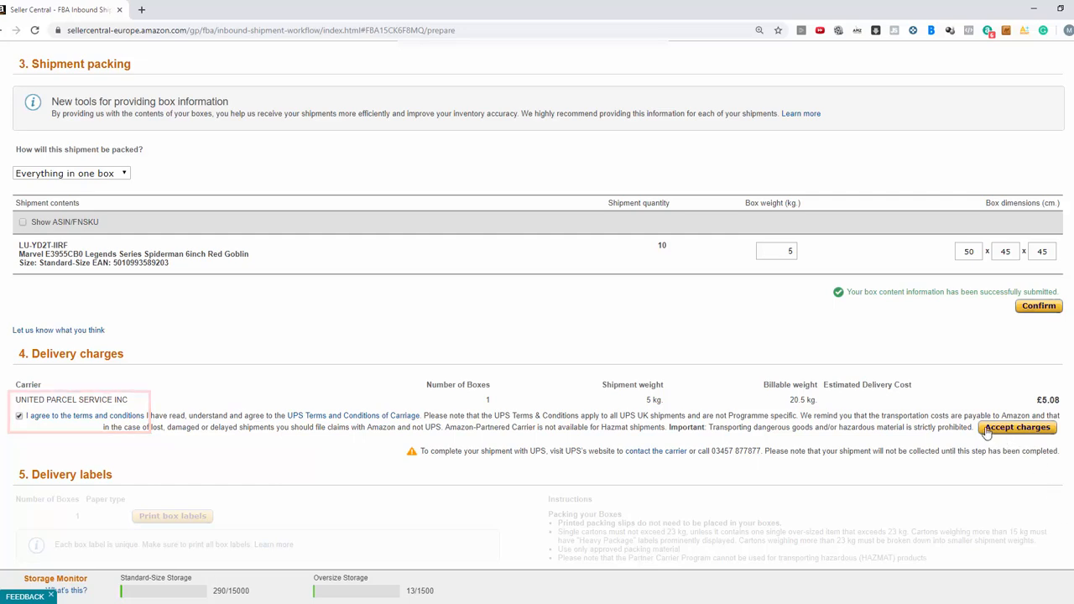
scroll(1006, 436, down, 3)
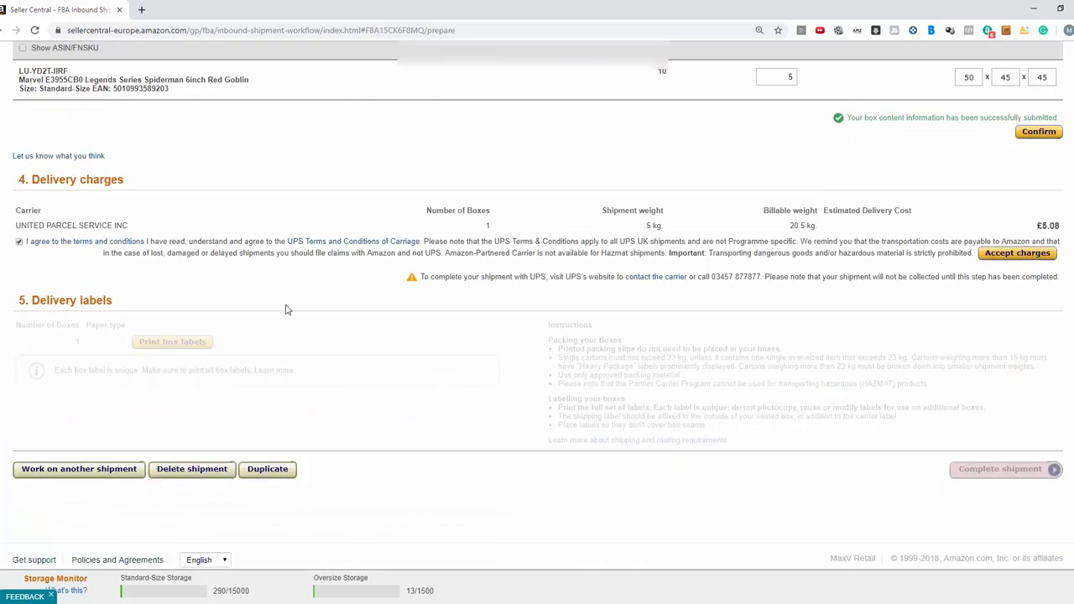